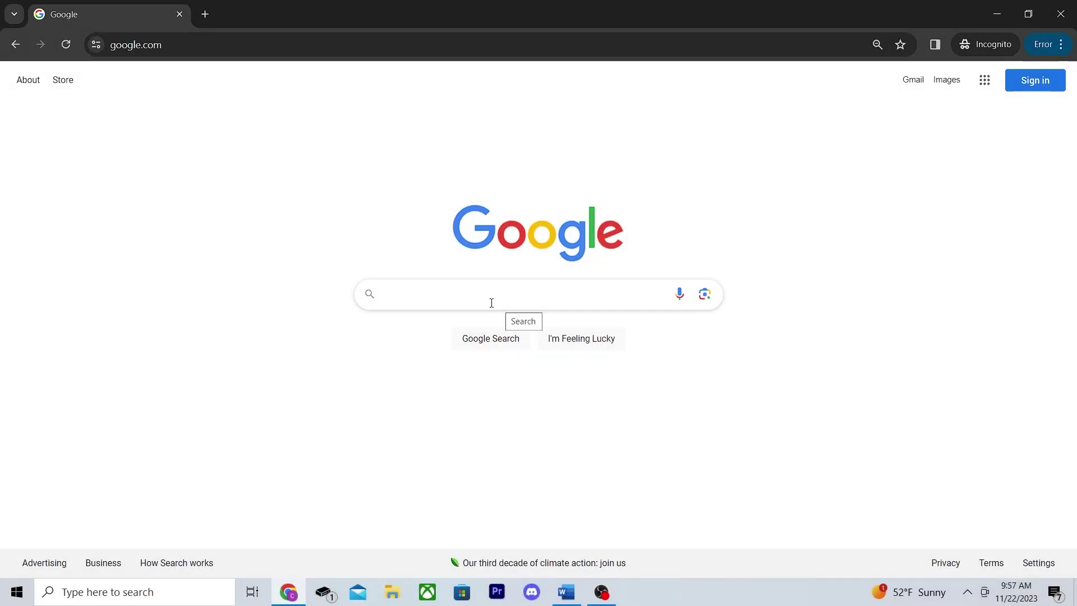
Search Google for 'thunderstore mod manager'.
left_click(492, 303)
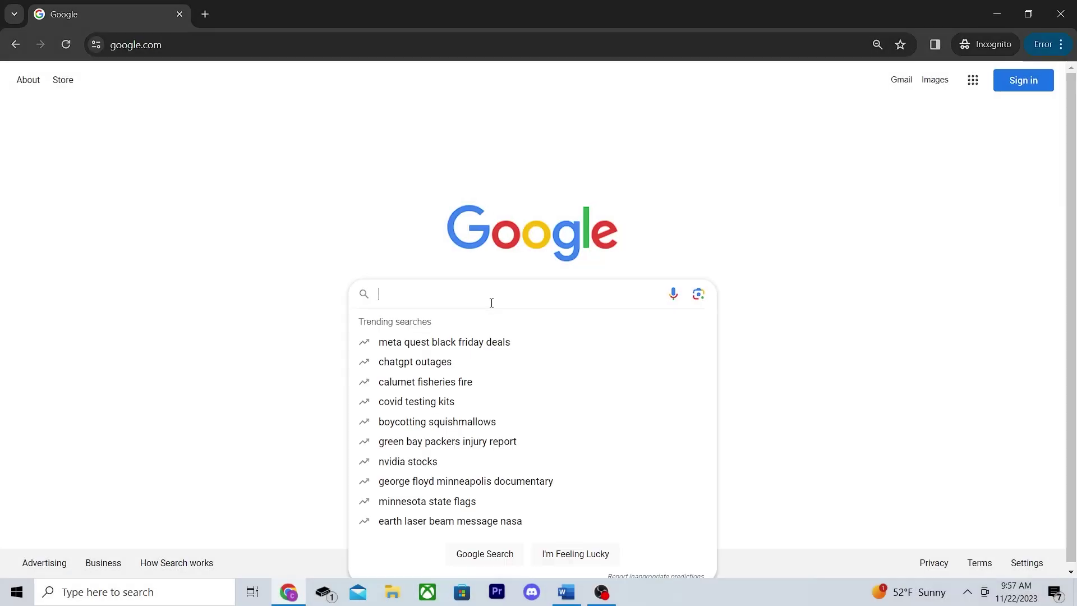
type("thunderstore mod manager")
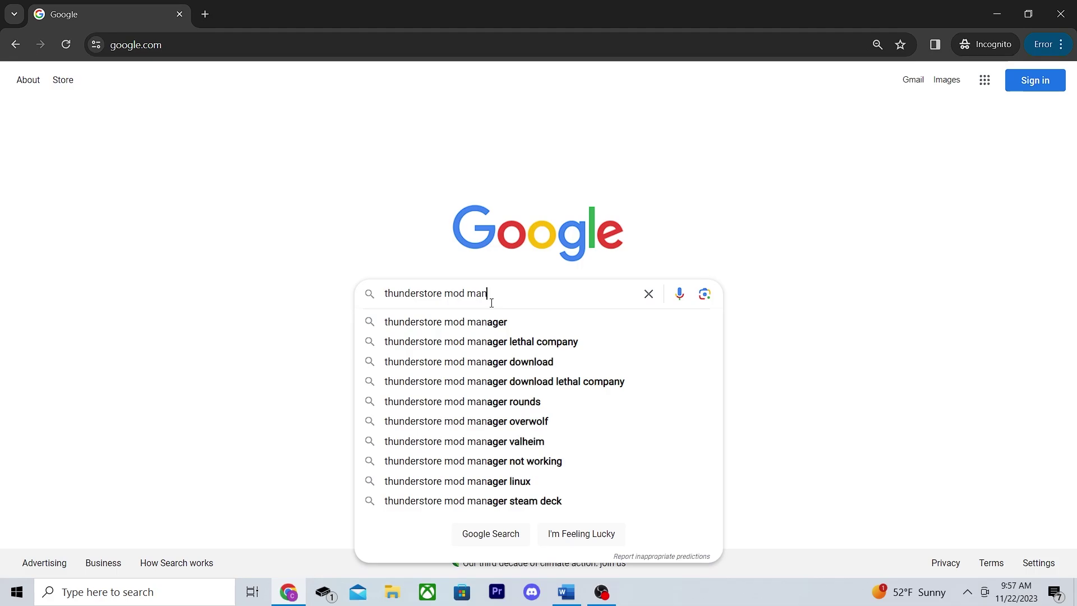
key("Return")
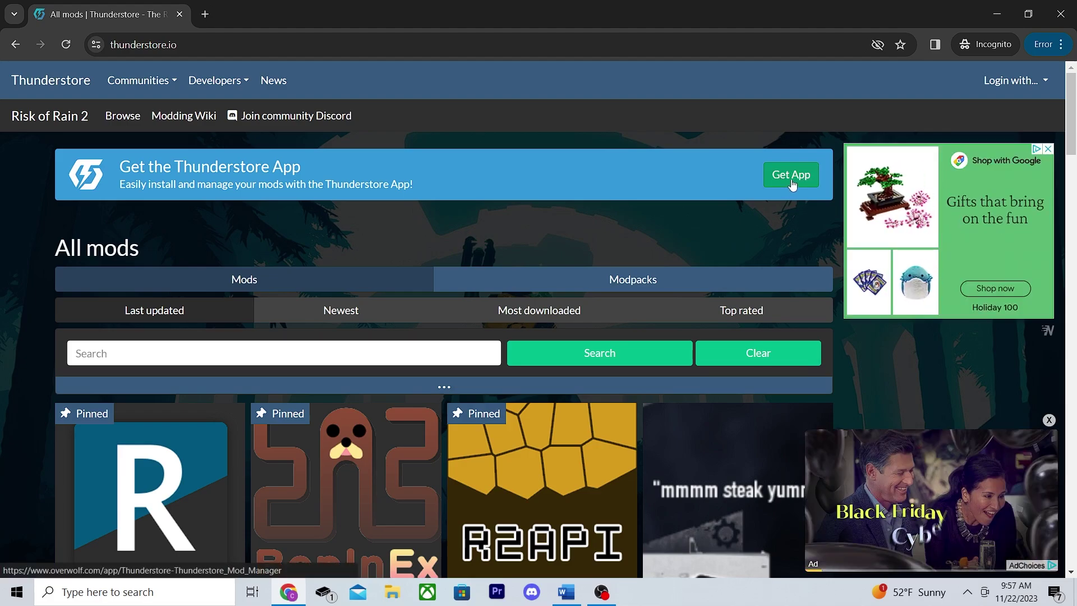
Download the Thunderstore Mod Manager installer from its Overwolf app page and run it.
left_click(791, 178)
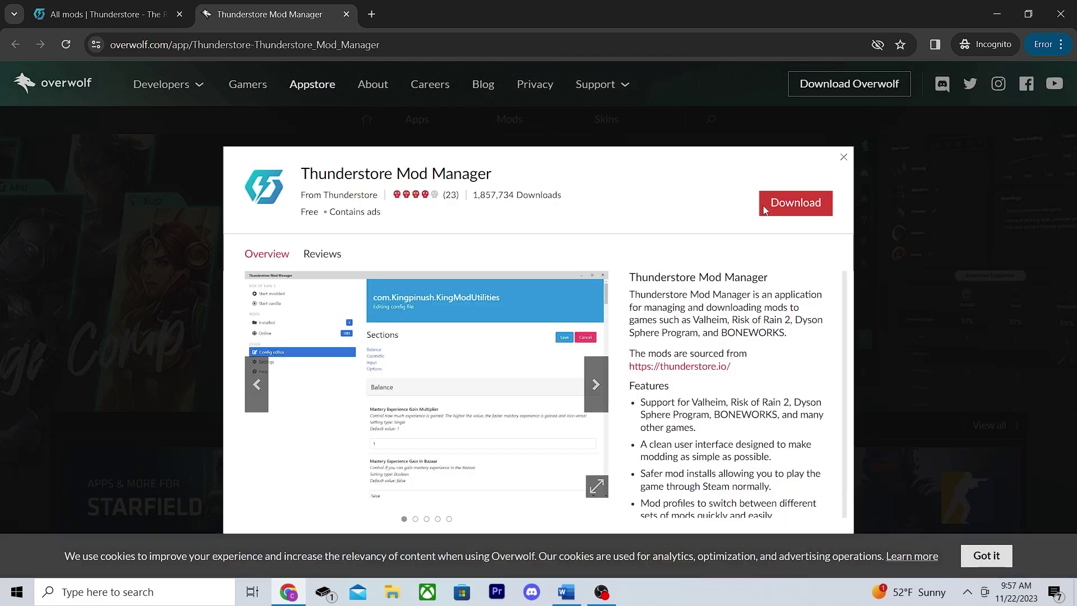
left_click(766, 208)
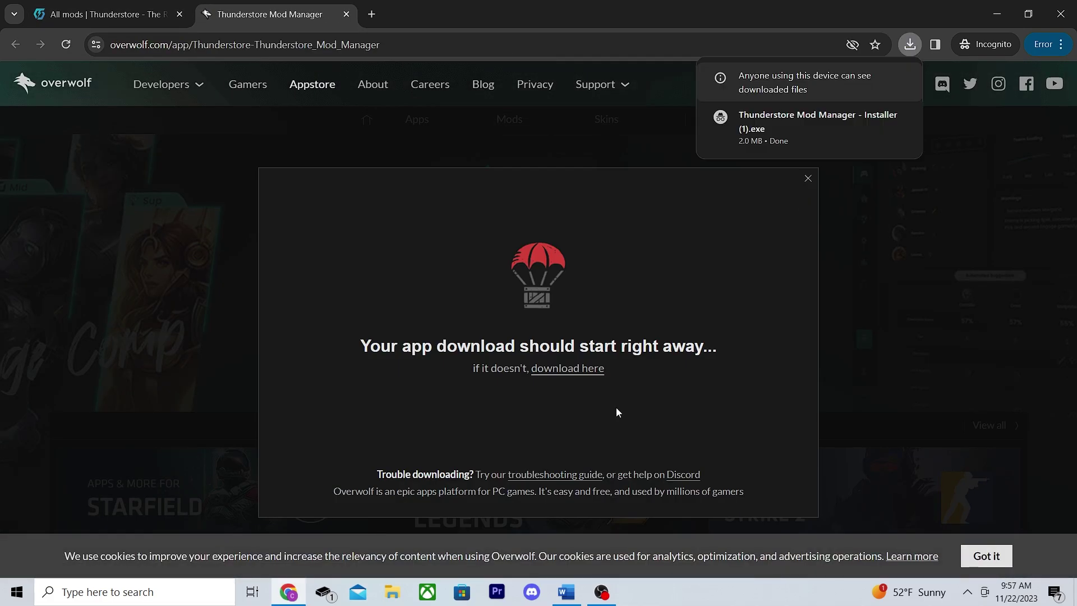
left_click(810, 119)
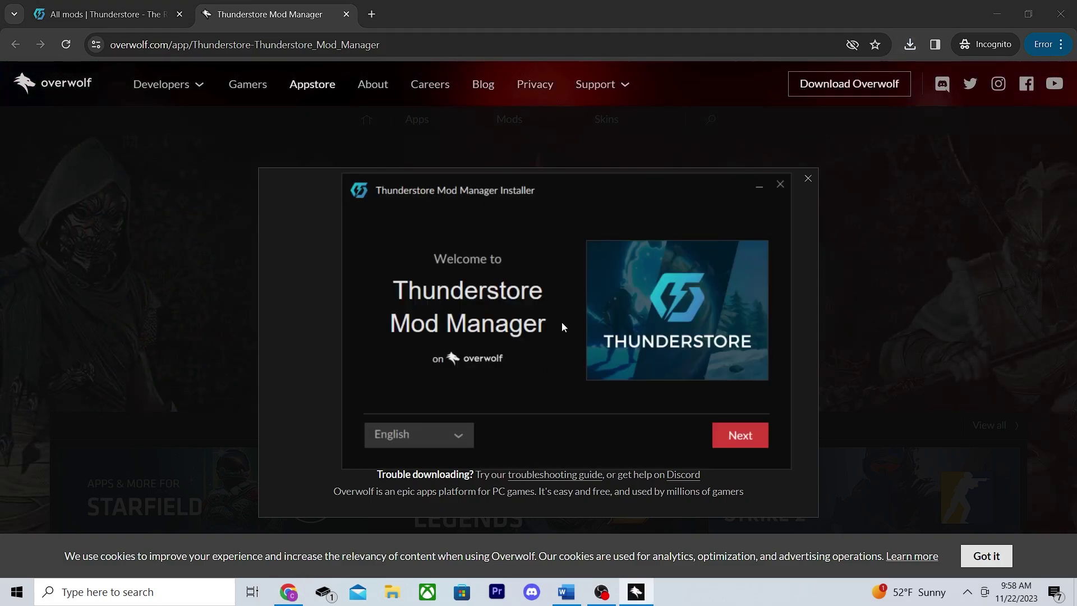
Accept the terms, install Thunderstore Mod Manager with Overwolf, and launch it.
left_click(742, 433)
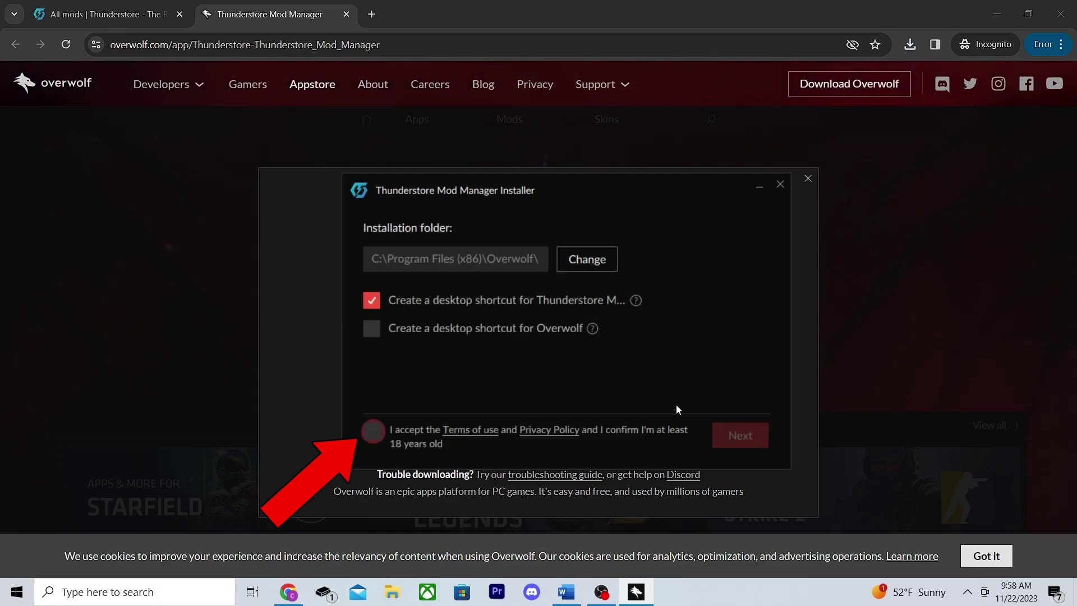
left_click(365, 428)
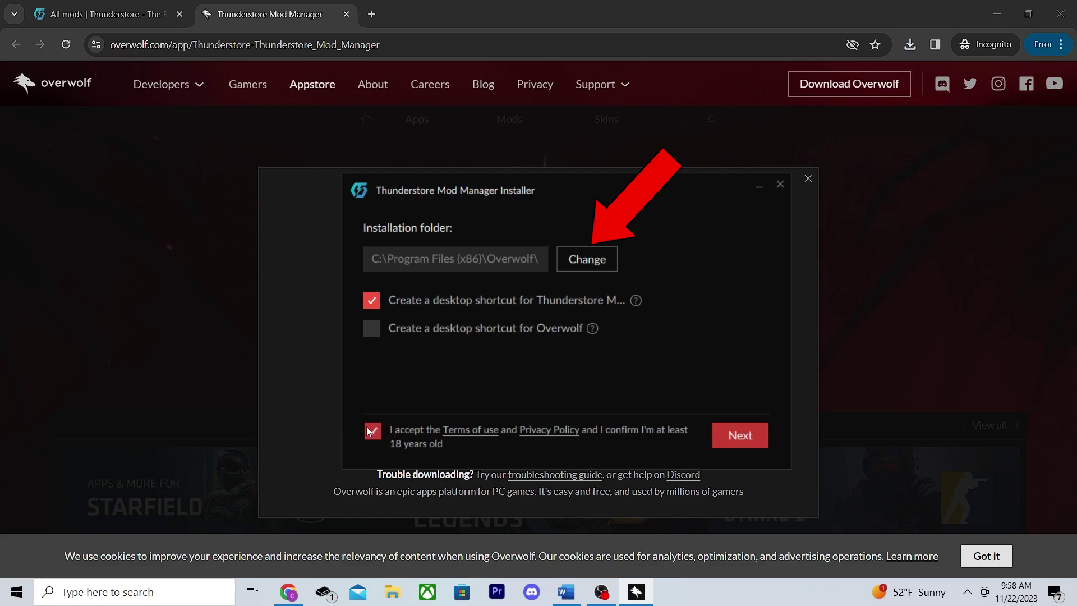
left_click(722, 434)
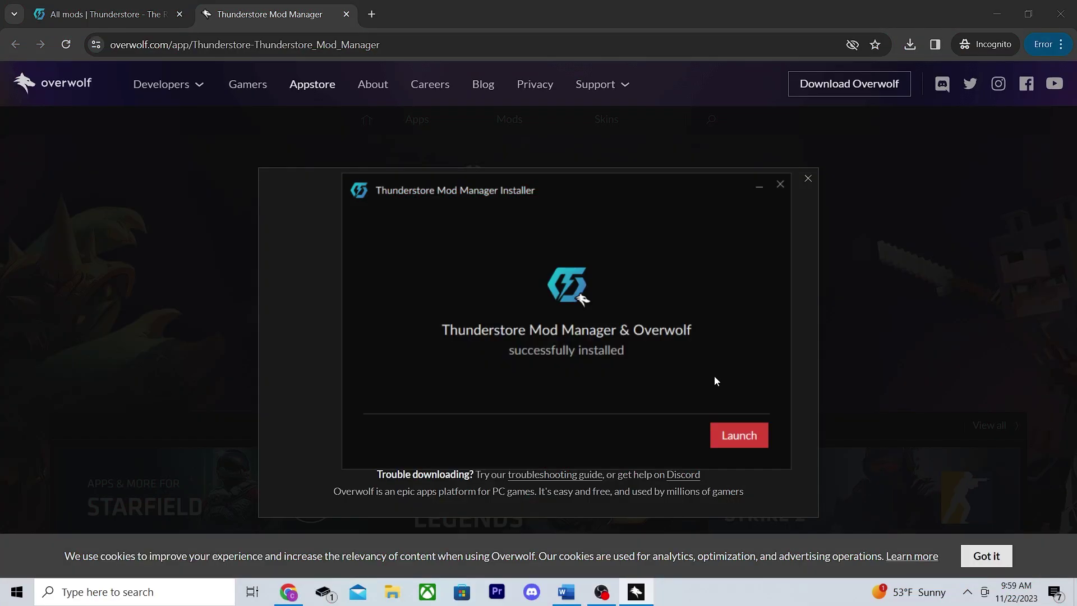
left_click(742, 439)
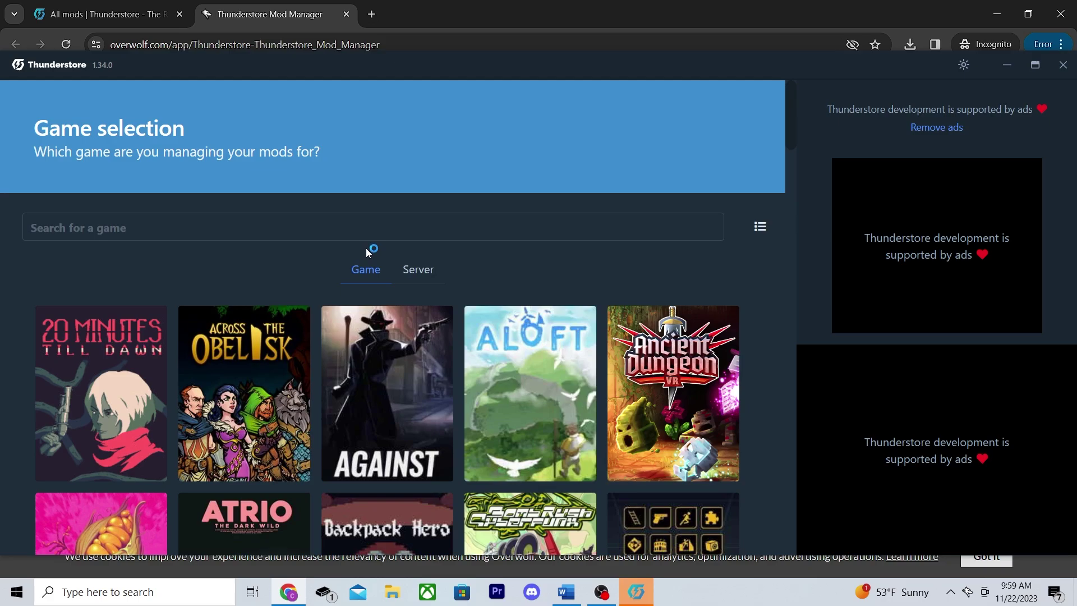
Search the game list for 'lethal com' and select Lethal Company.
scroll(418, 286, "down", 15)
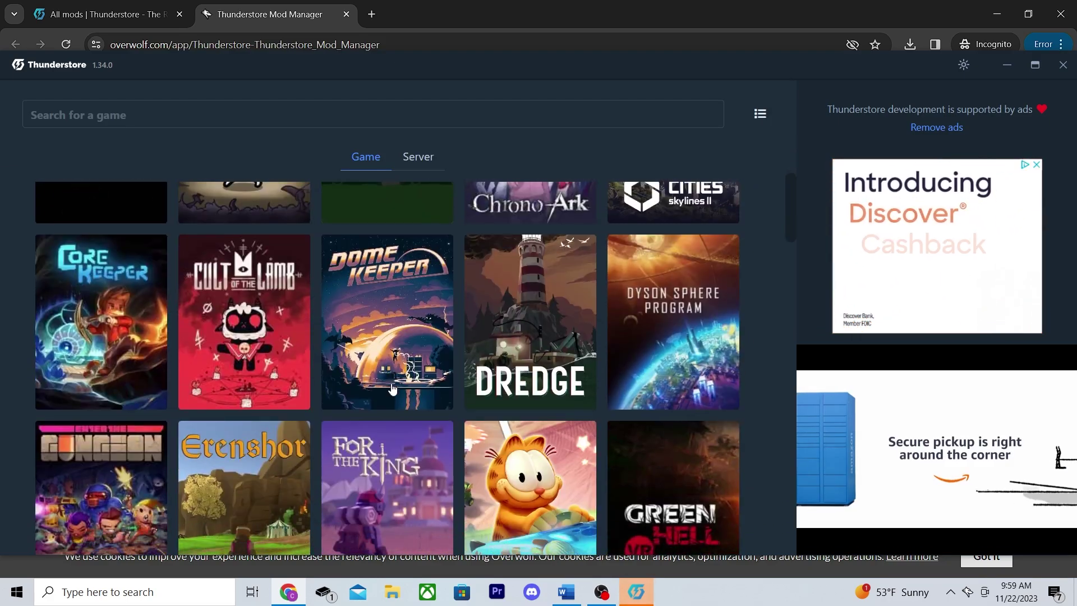
scroll(375, 391, "down", 2)
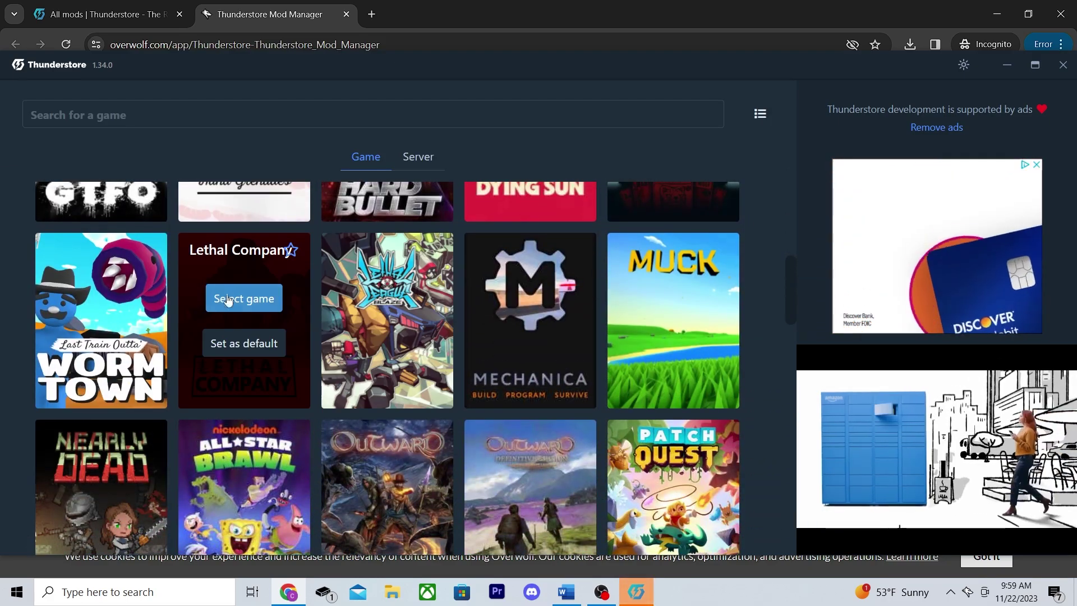
scroll(250, 246, "up", 17)
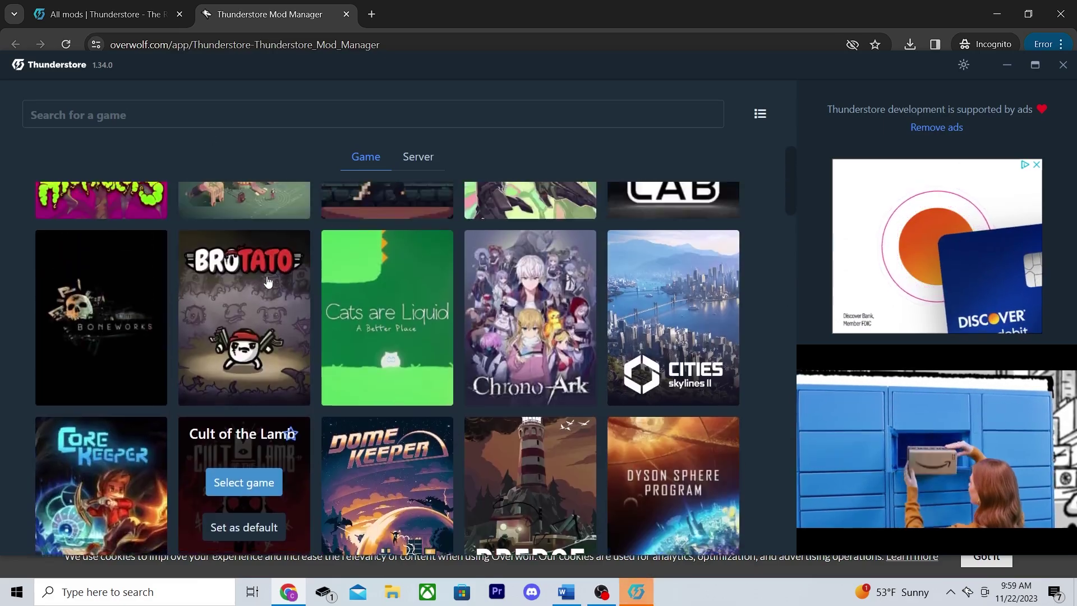
left_click(267, 222)
type("lethal com")
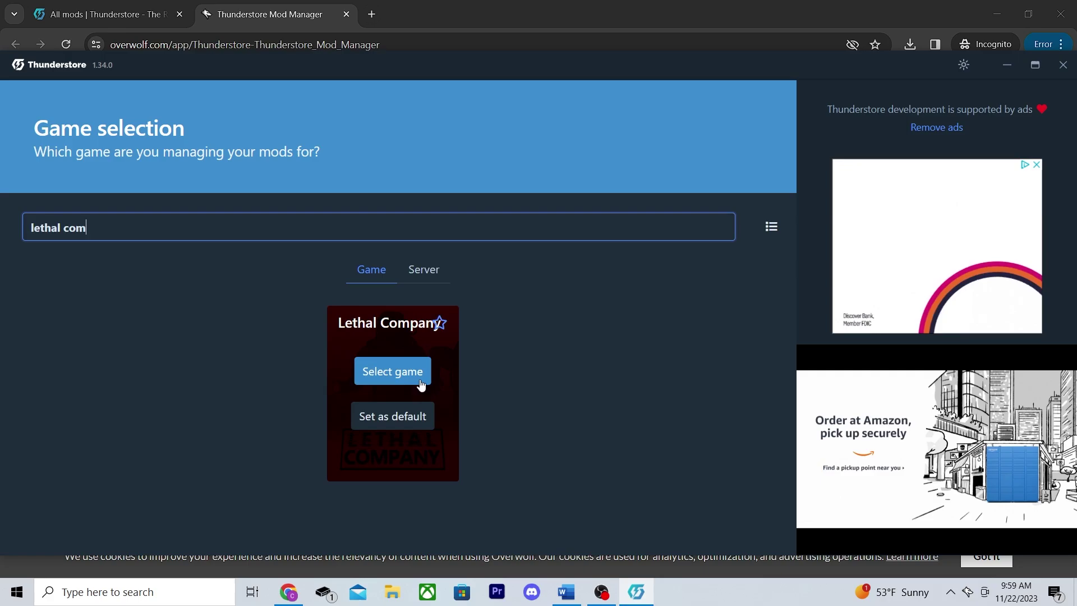
left_click(399, 369)
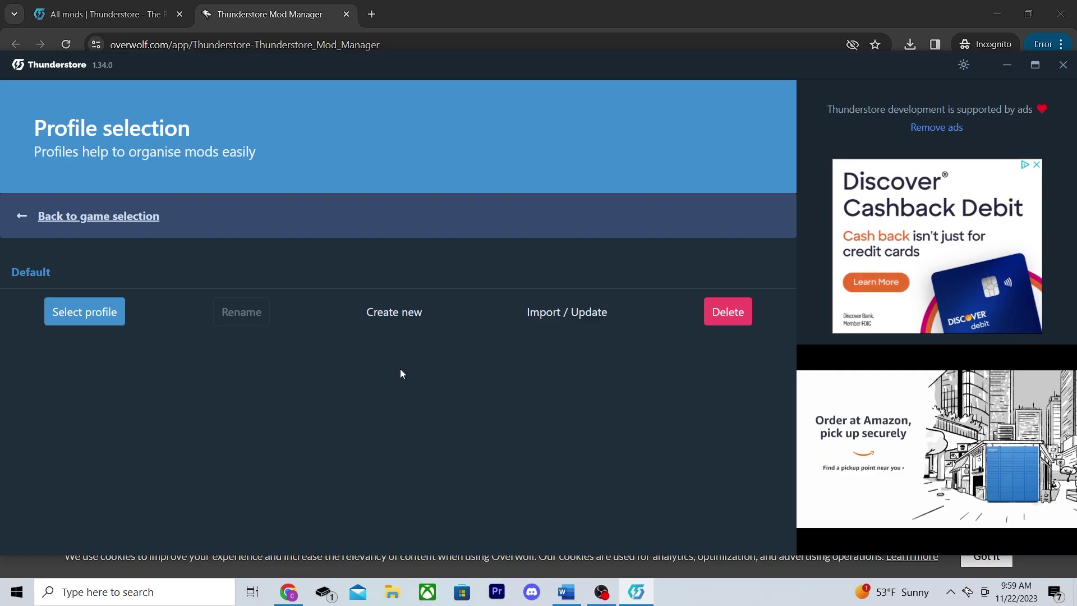
Open the Default profile and browse Lethal Company mods sorted by download count.
left_click(98, 318)
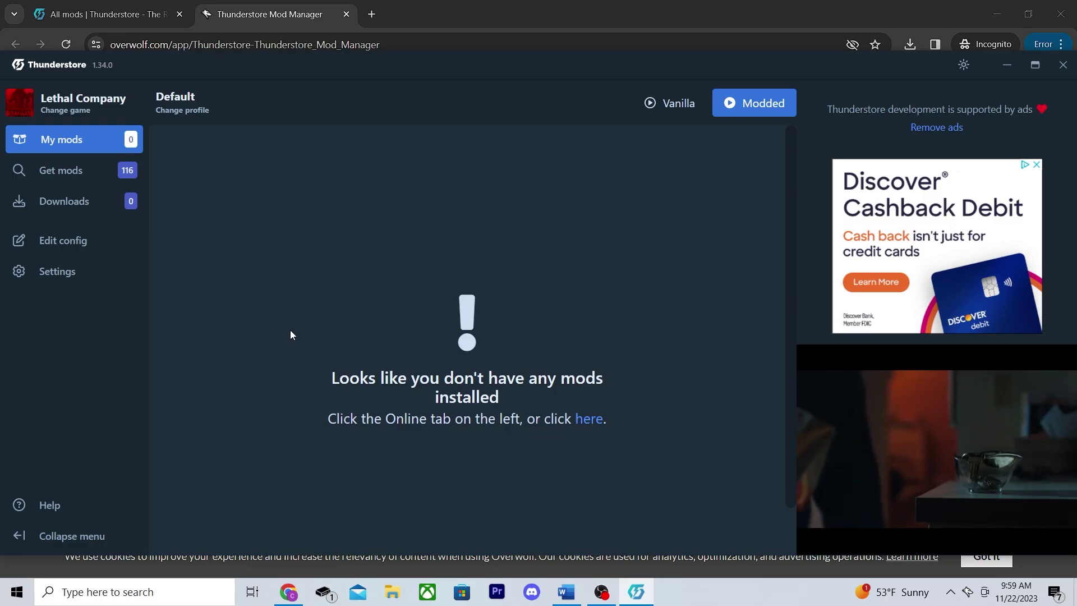
left_click(128, 179)
scroll(536, 264, "down", 1)
scroll(539, 267, "down", 8)
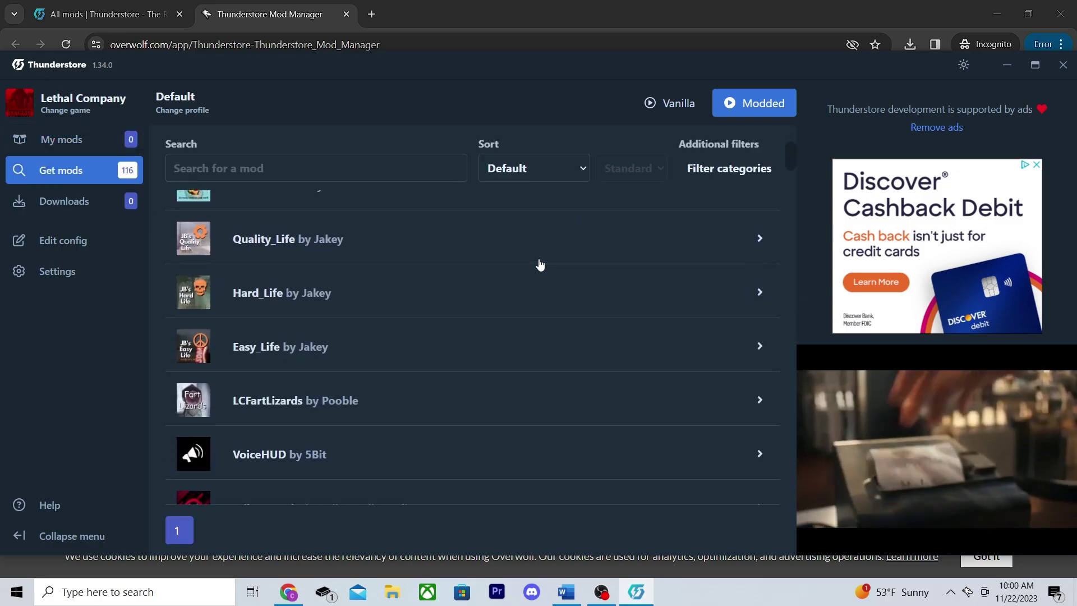
scroll(538, 269, "up", 10)
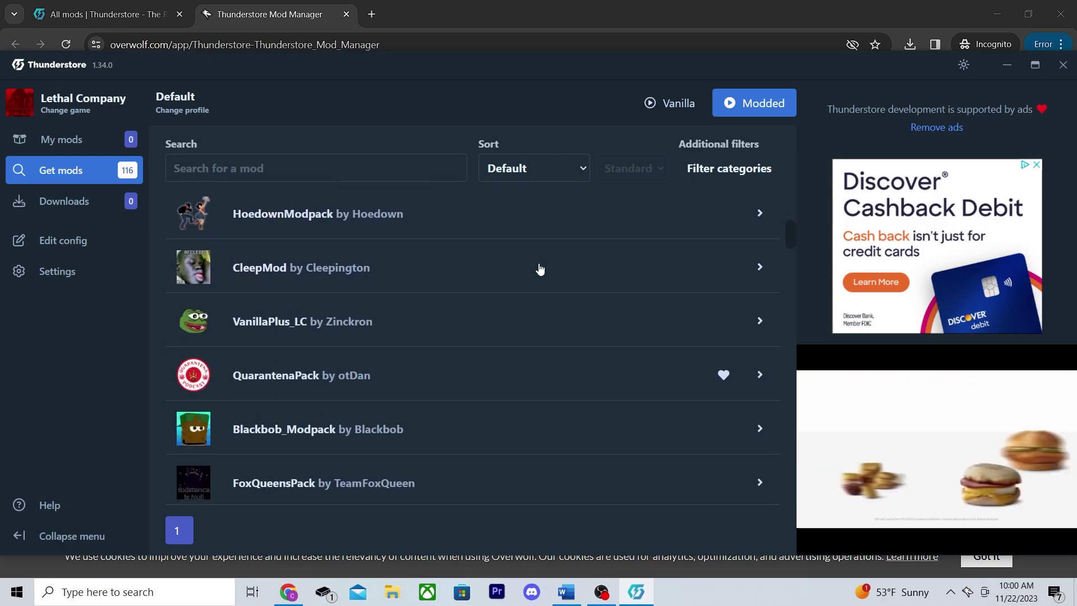
left_click(524, 174)
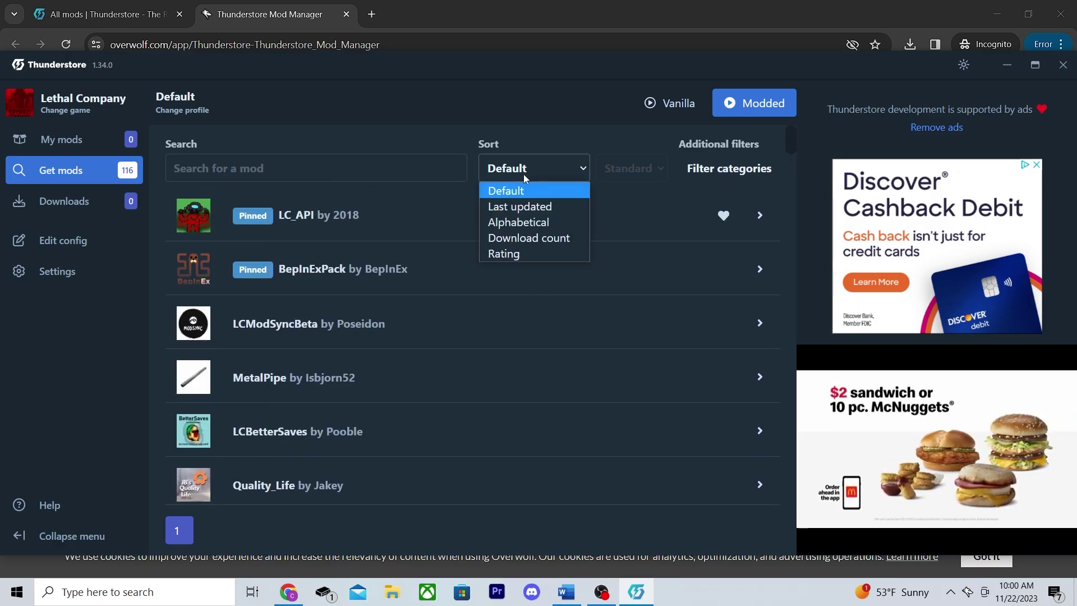
left_click(553, 238)
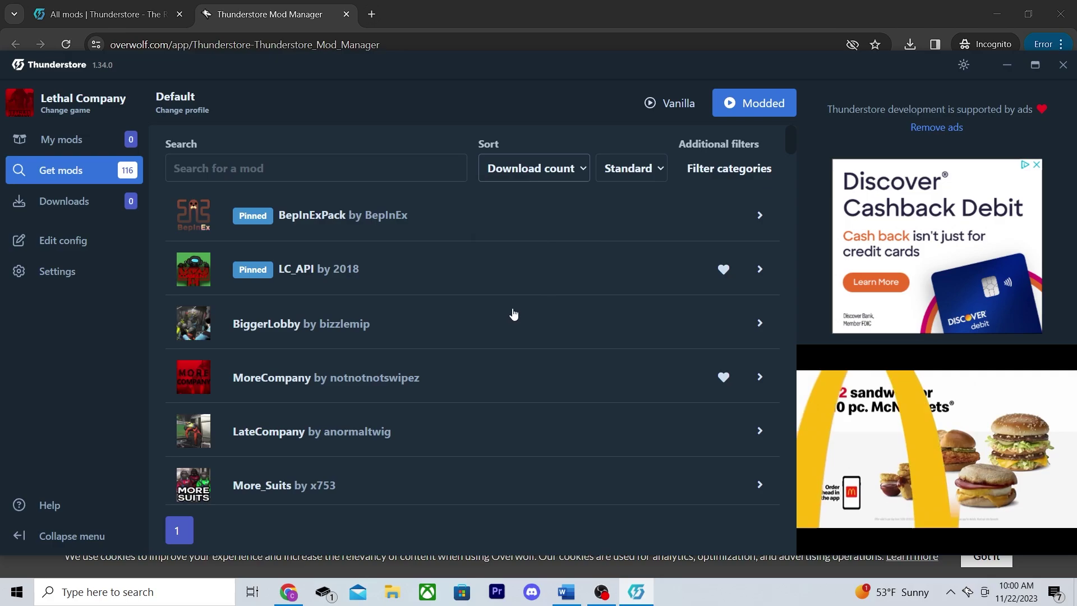
Download the BiggerLobby and More_Suits mods, then view the profile's installed mods.
left_click(456, 326)
left_click(247, 404)
left_click(525, 309)
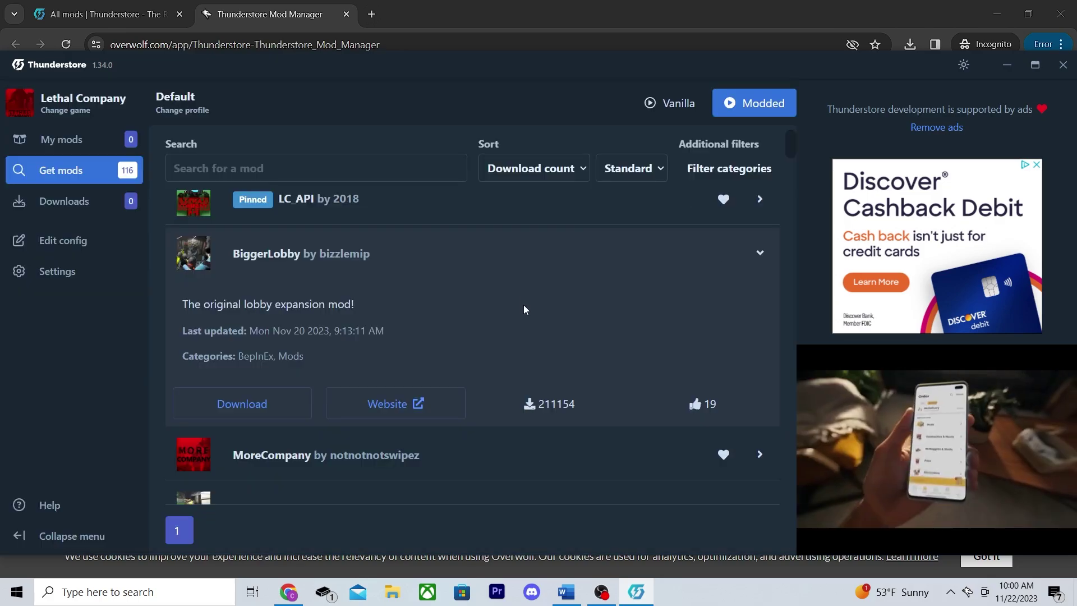
scroll(505, 320, "down", 4)
left_click(270, 348)
left_click(236, 498)
left_click(273, 386)
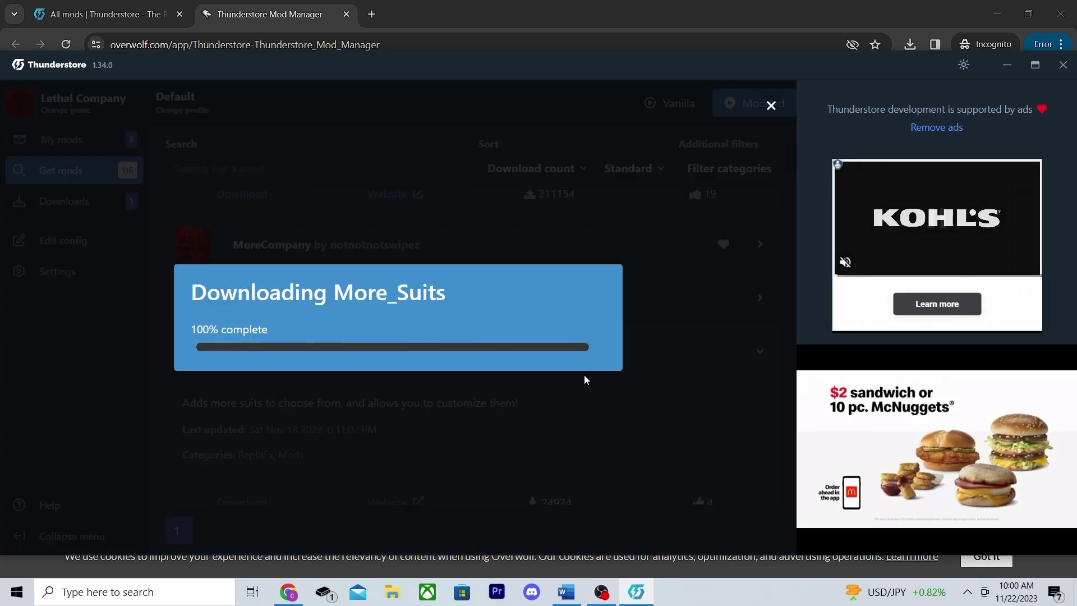
scroll(315, 344, "up", 4)
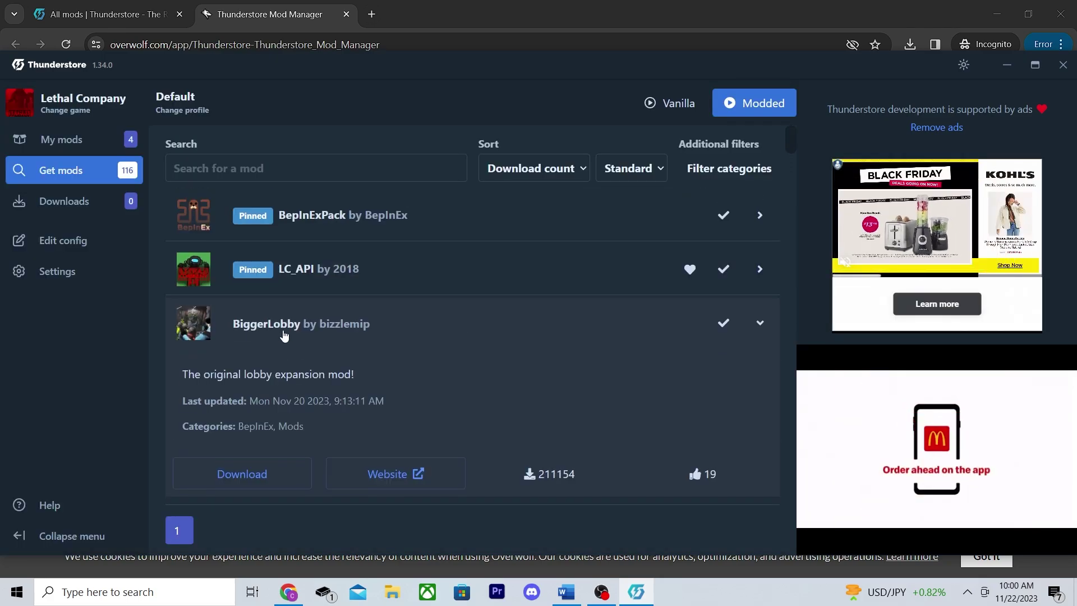
left_click(62, 139)
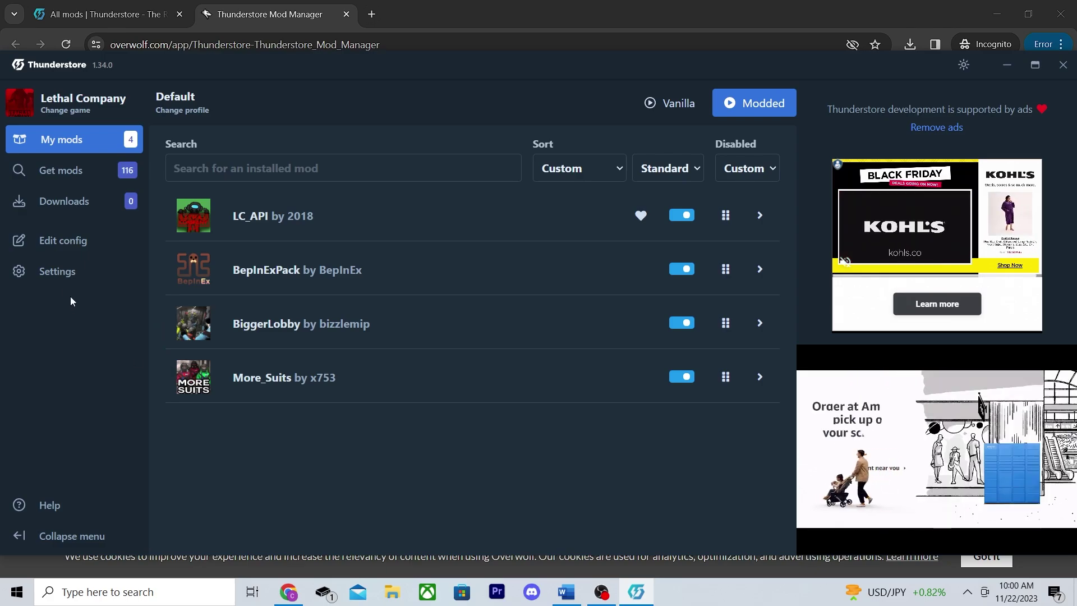
Launch Lethal Company in Modded mode.
left_click(757, 108)
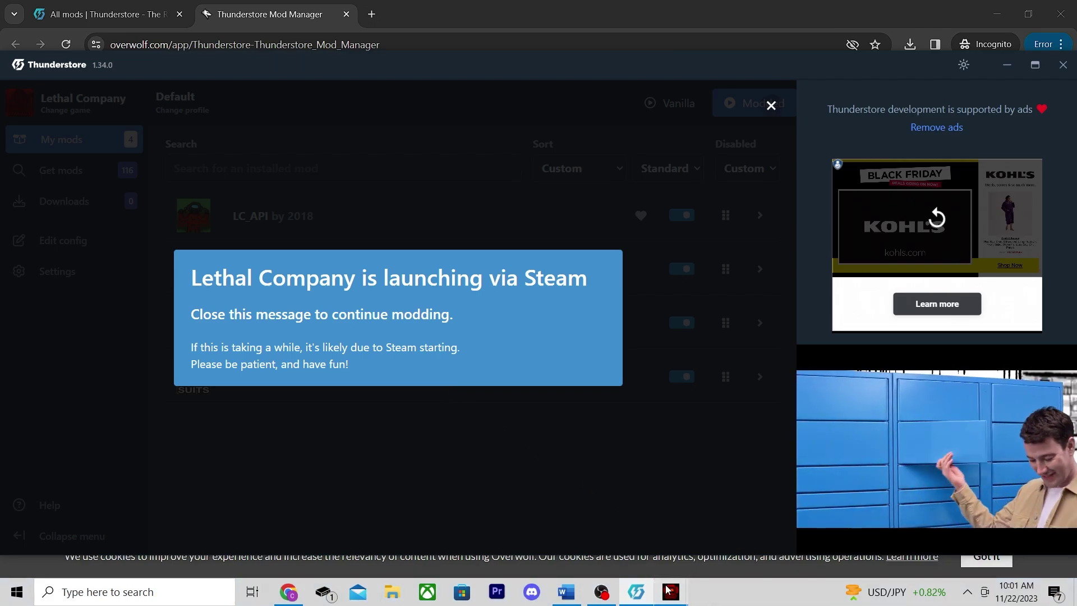
Switch to the running game, choose Online mode, and set the hosted lobby to Friends-only.
mouse_move(668, 591)
left_click(720, 526)
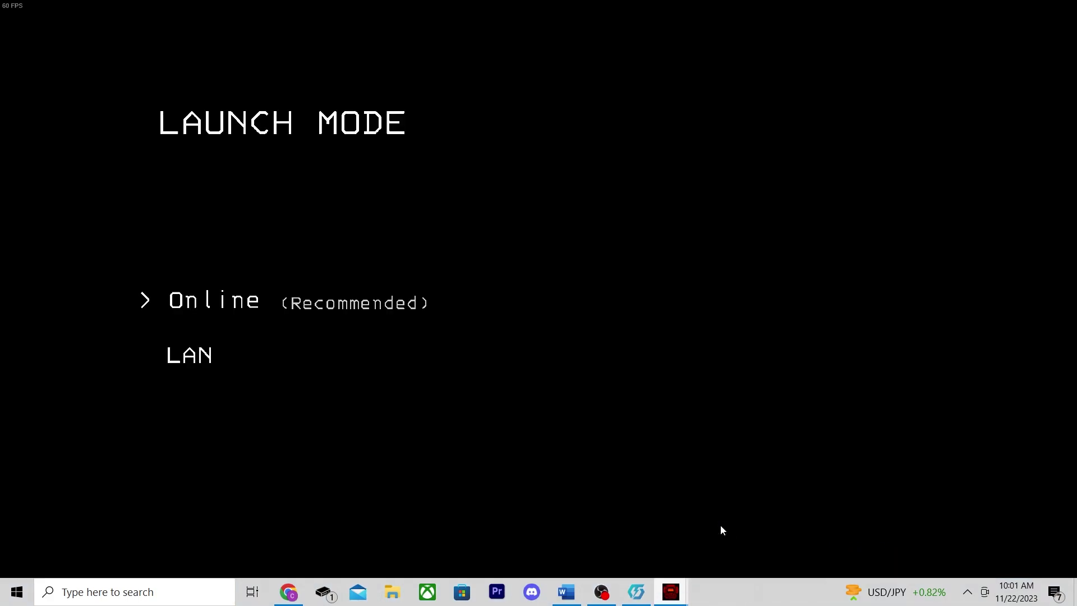
left_click(256, 304)
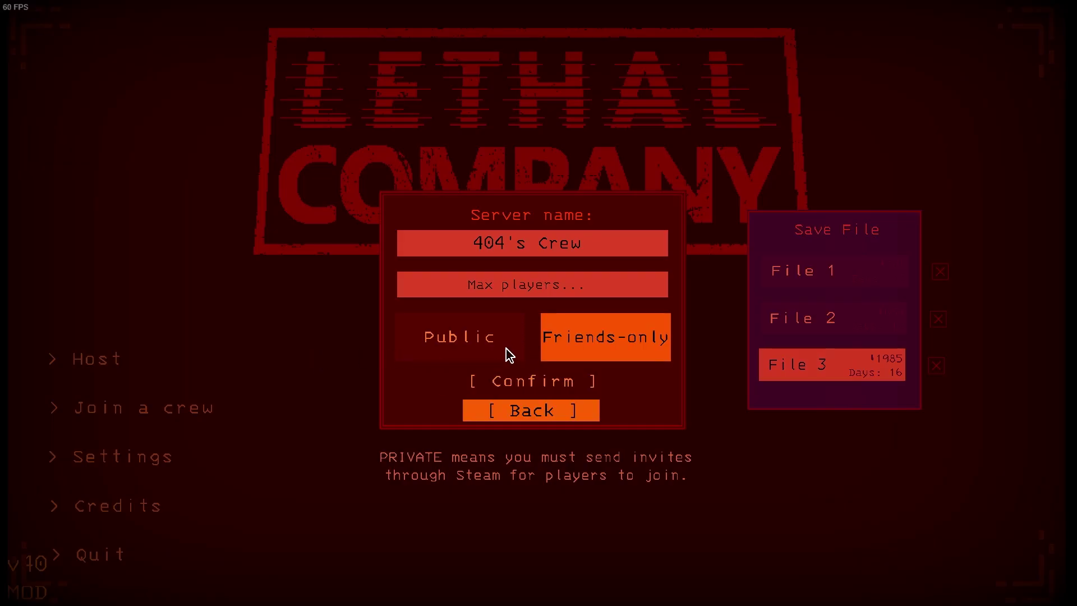
left_click(495, 346)
left_click(574, 356)
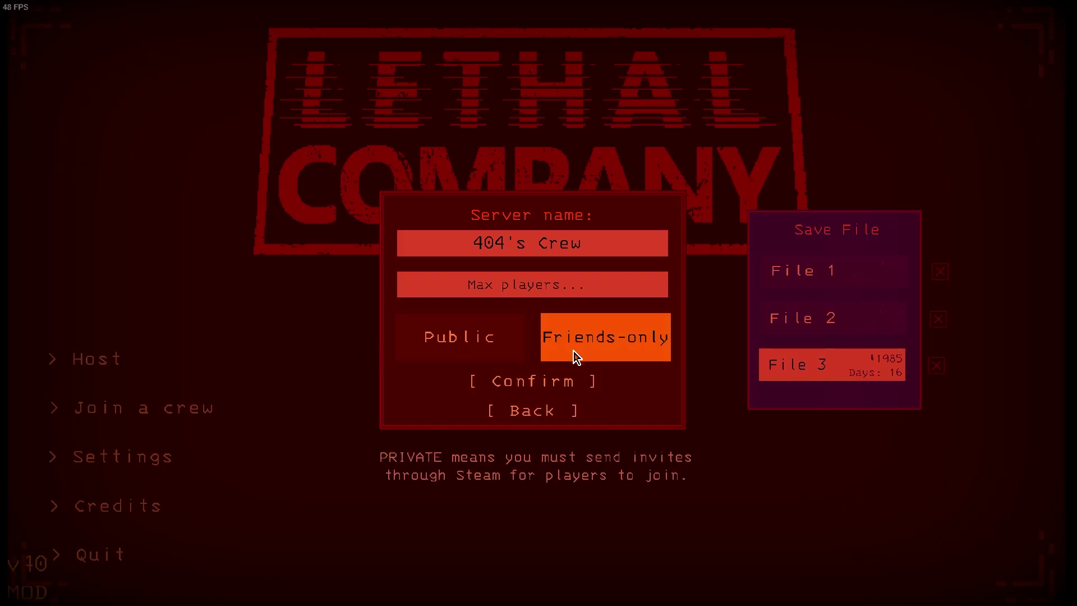
Join the [MODDED]Slow Inc. crew from the server list and walk around the ship.
left_click(524, 416)
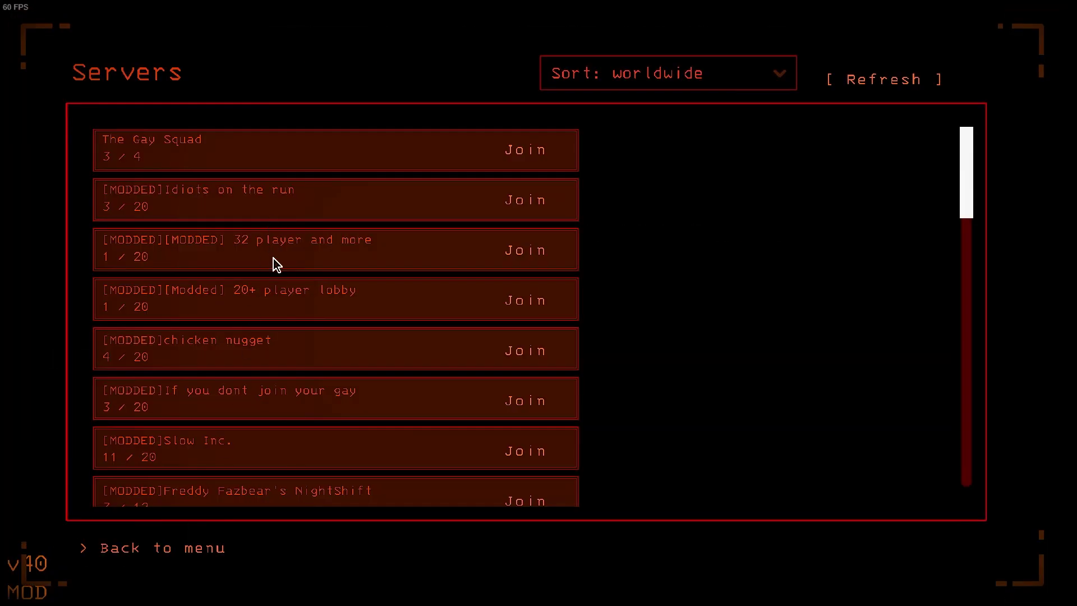
scroll(275, 269, "down", 4)
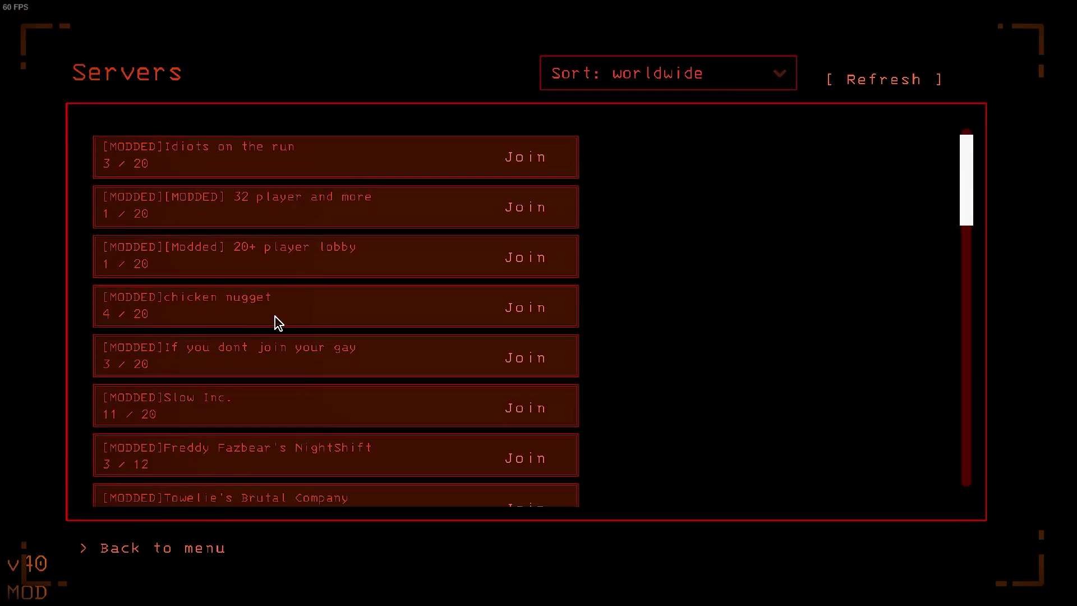
scroll(288, 353, "down", 1)
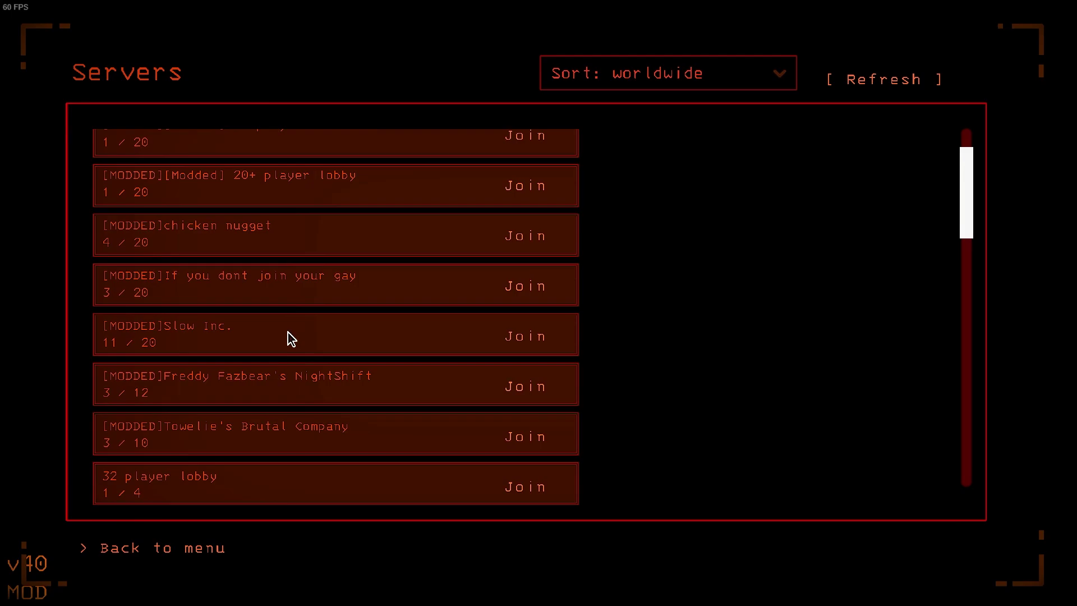
left_click(523, 336)
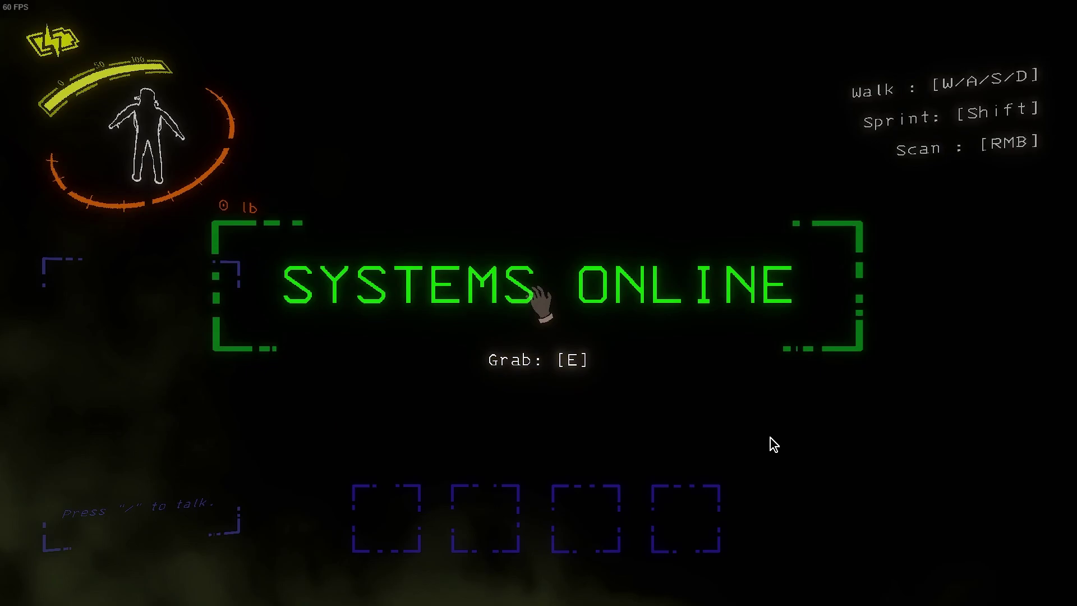
key("s")
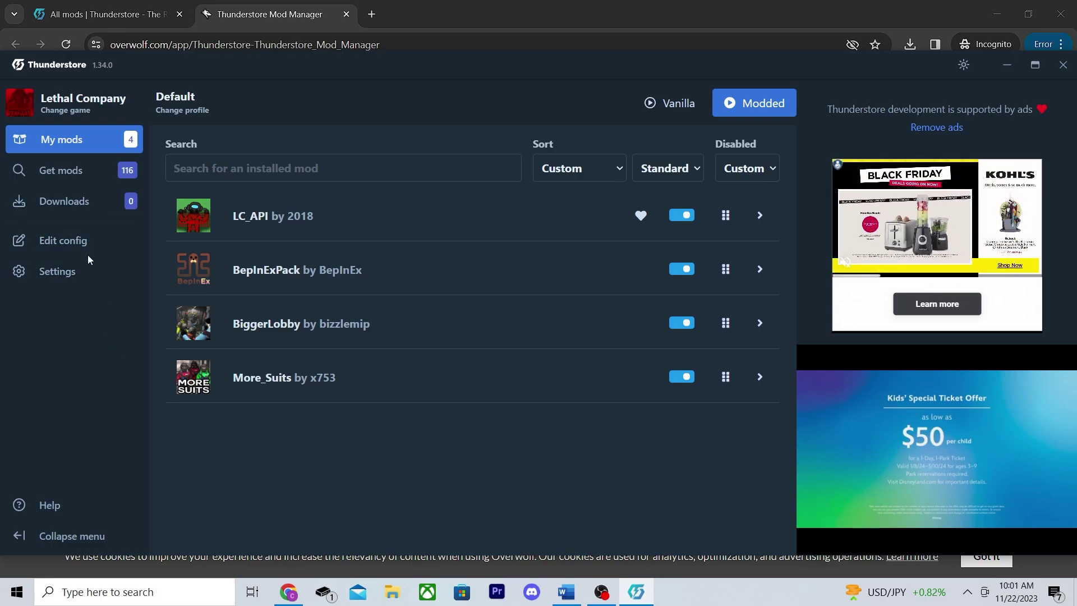
Export the Default profile as a share code from Settings and select the code text.
left_click(86, 271)
scroll(514, 279, "down", 12)
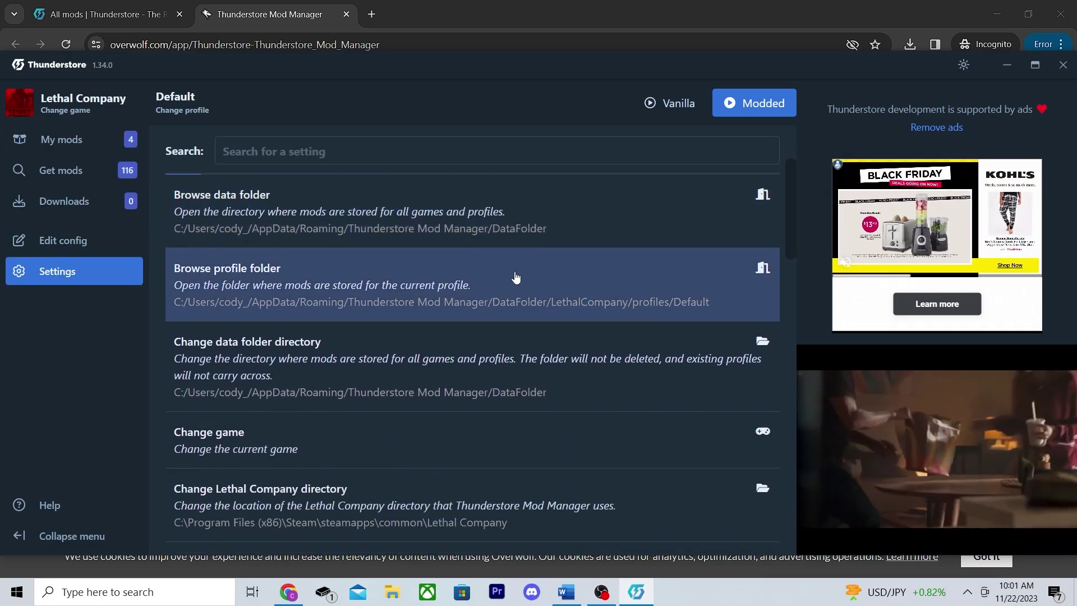
scroll(543, 290, "down", 2)
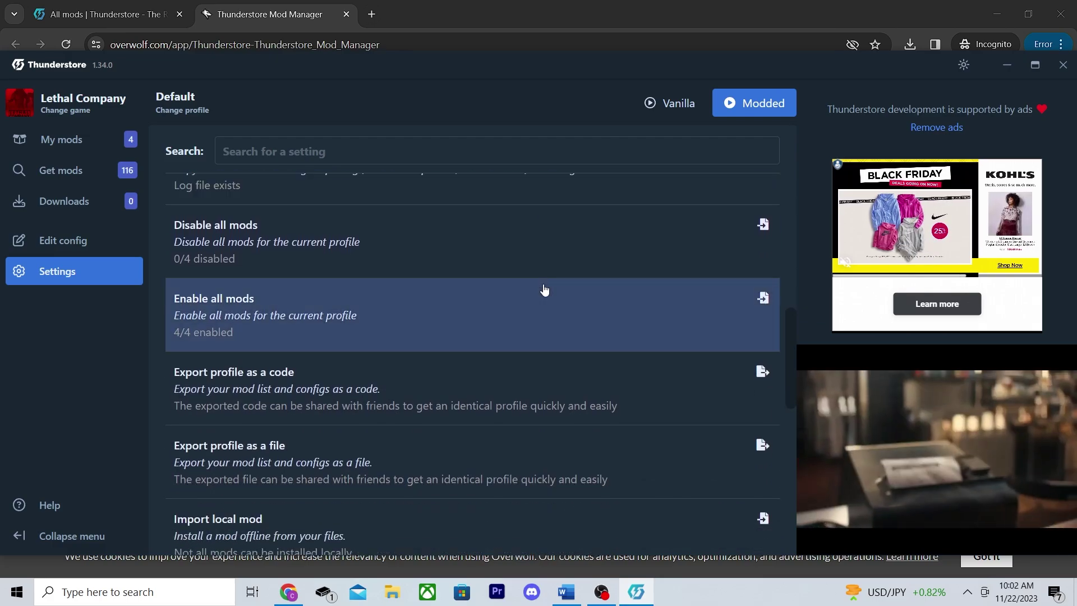
scroll(489, 312, "down", 1)
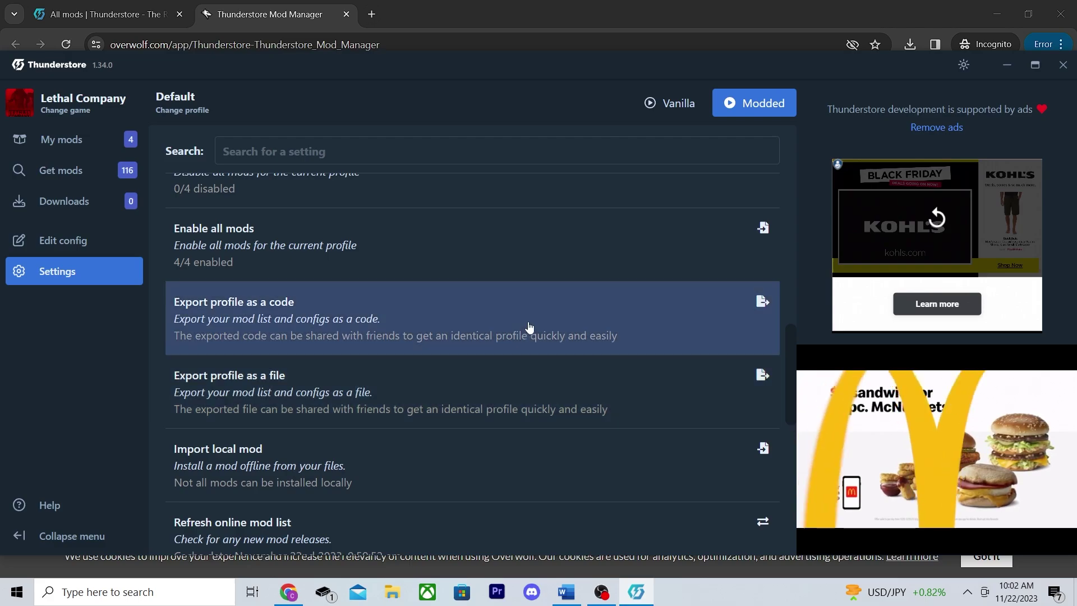
left_click(529, 325)
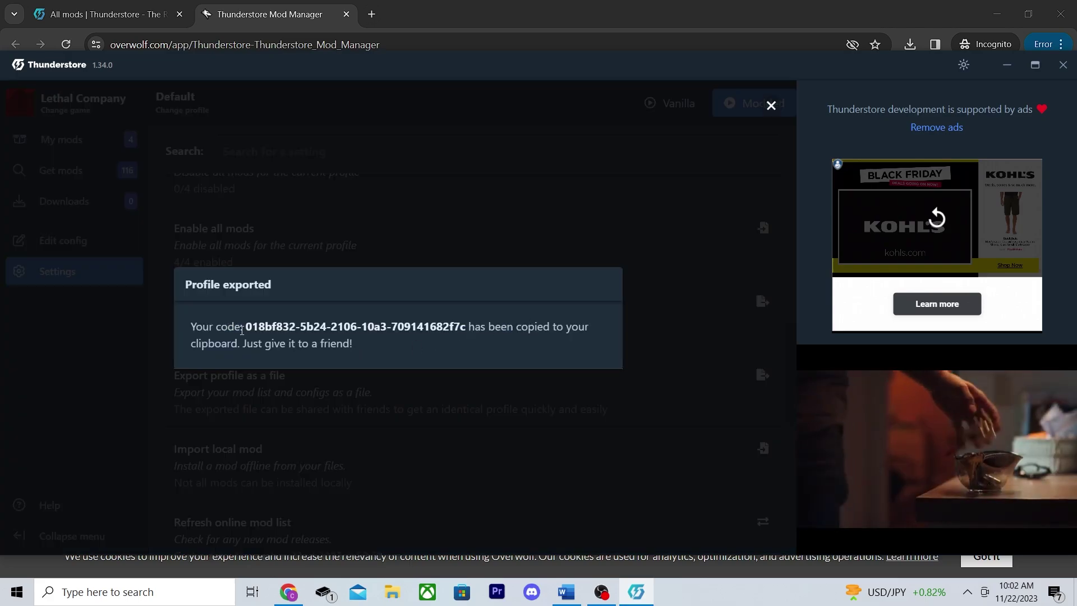
left_click_drag(247, 329, 457, 326)
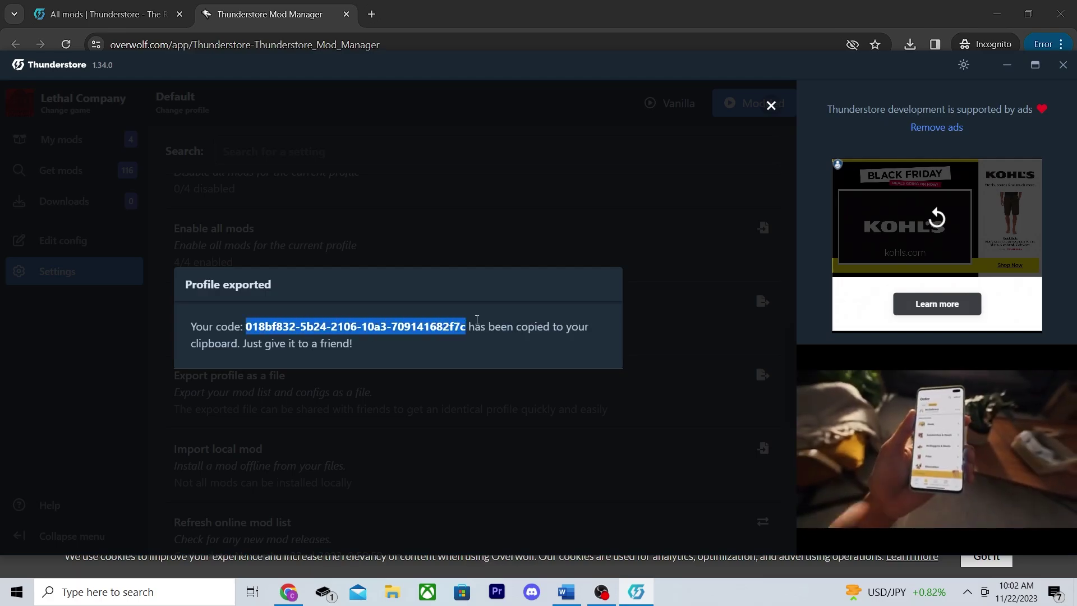
Reload the manager and select Lethal Company via a 'letha' search.
key("F5")
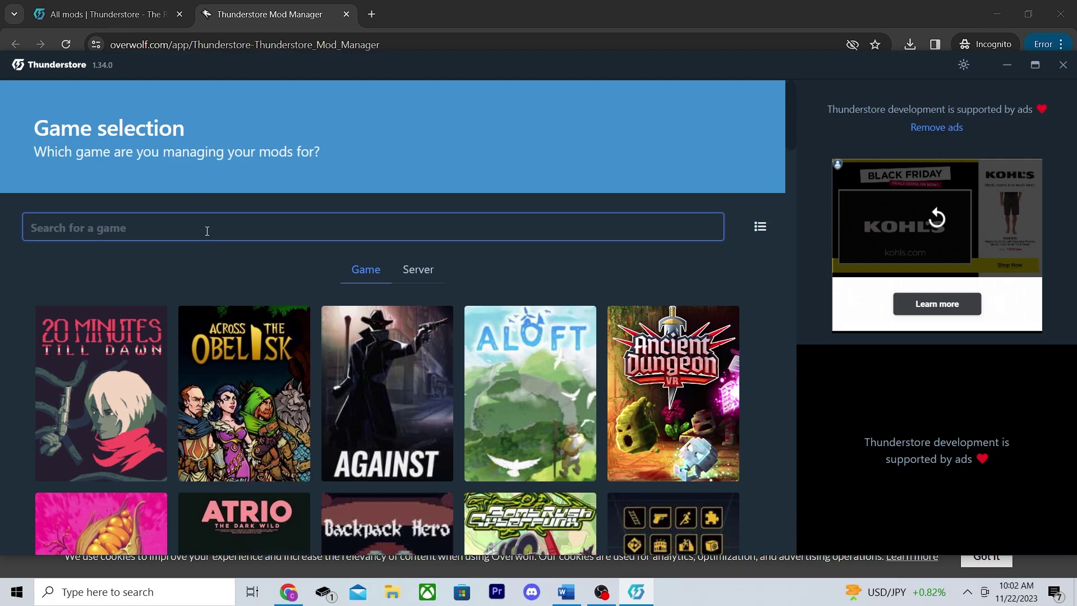
type("letha")
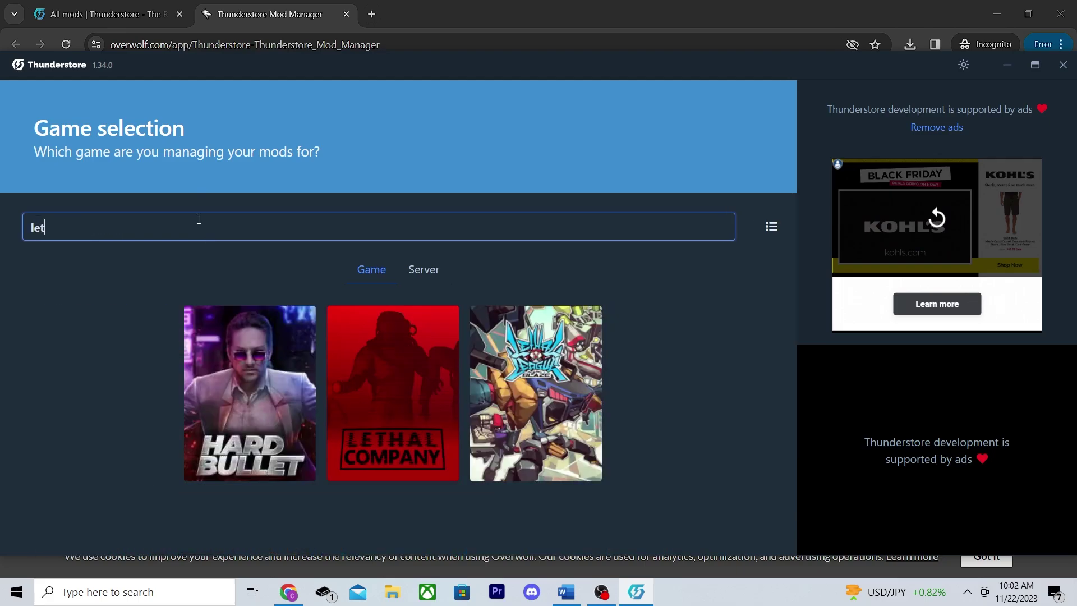
left_click(320, 372)
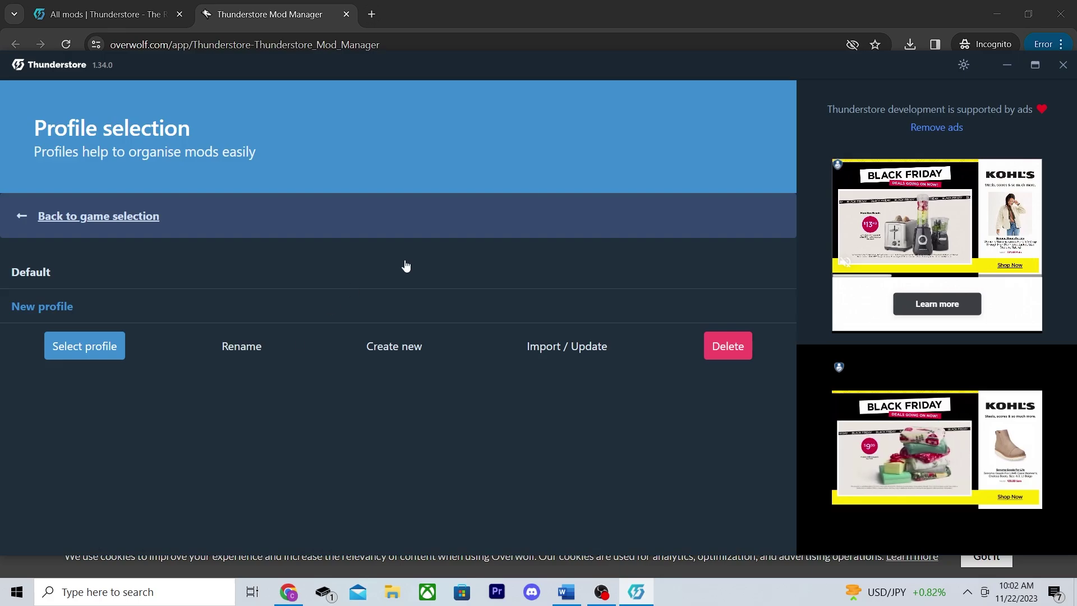
Update New profile by importing the pasted share code, then switch to it.
left_click(577, 350)
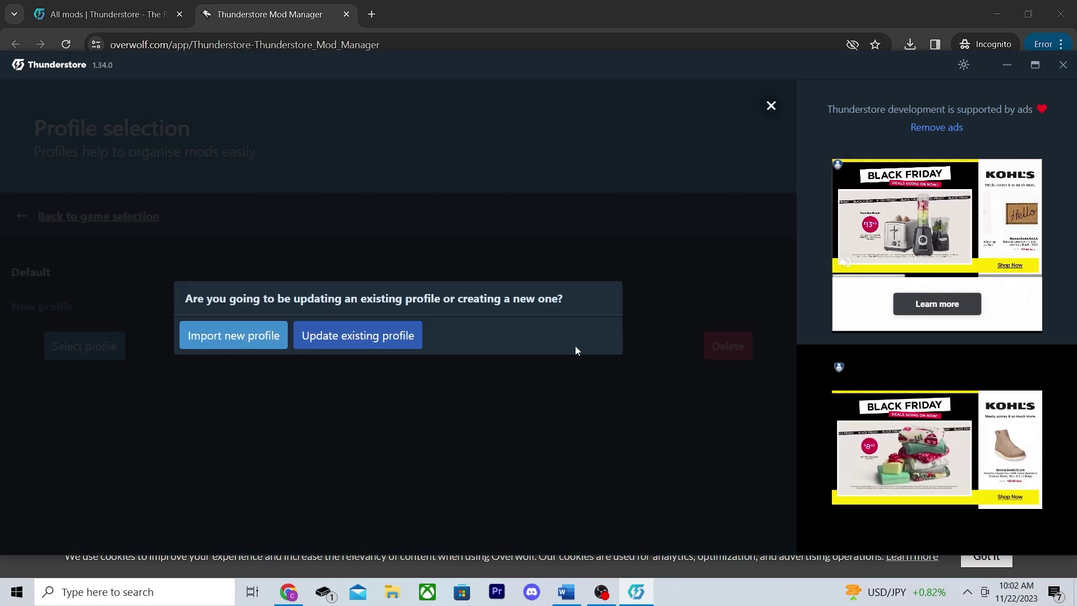
left_click(333, 338)
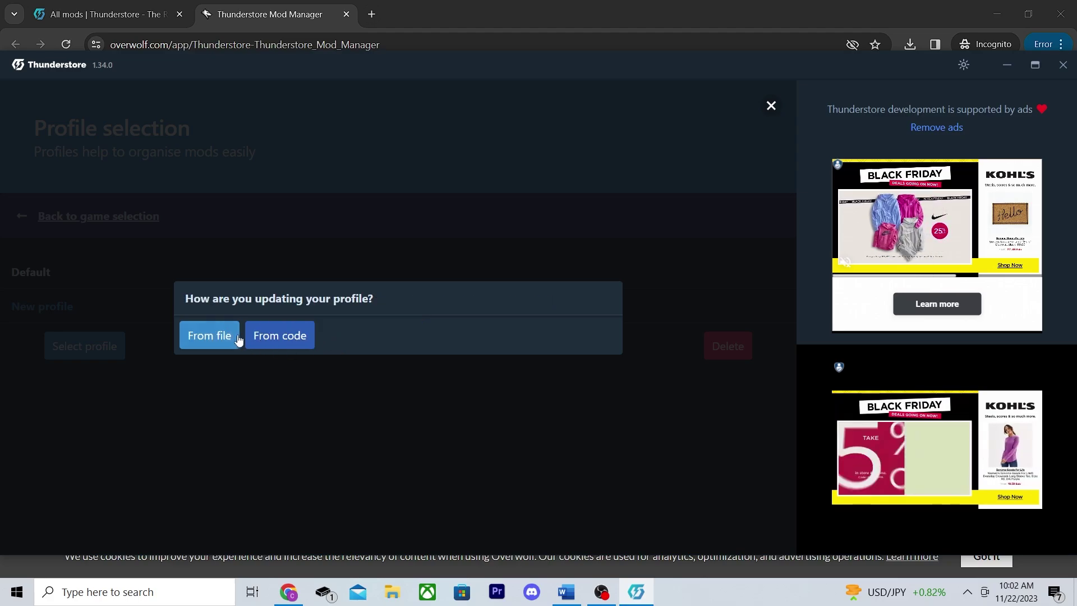
left_click(272, 334)
left_click(255, 305)
key("ctrl+v")
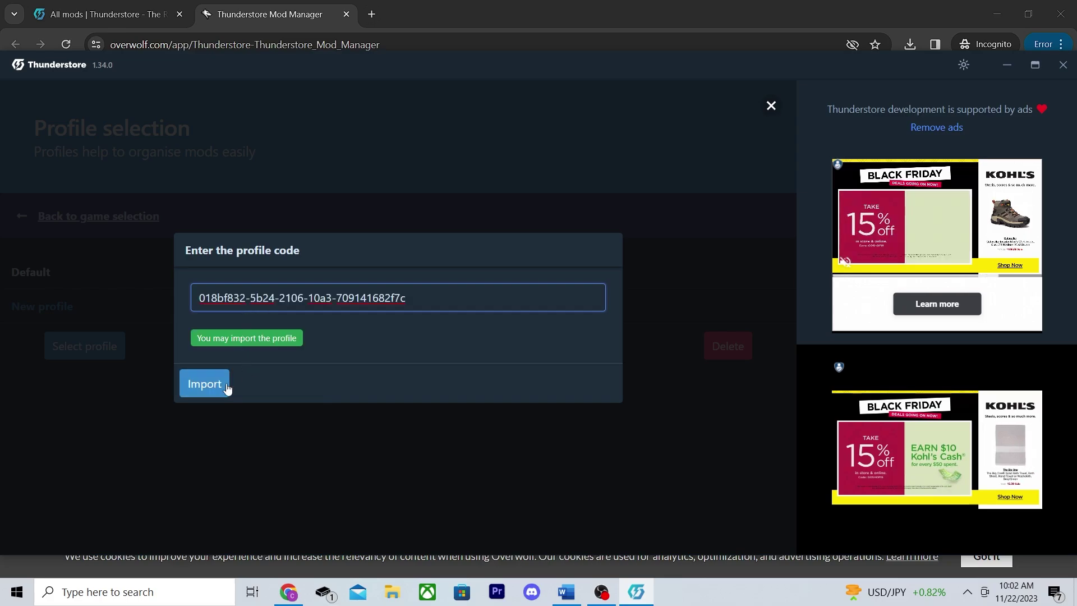
left_click(224, 386)
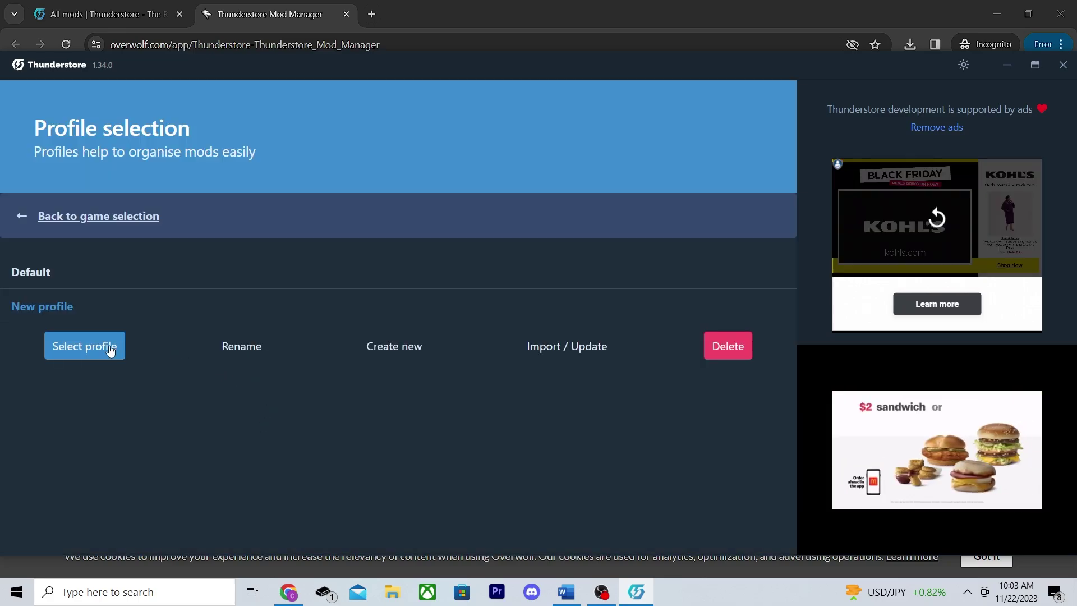
left_click(87, 346)
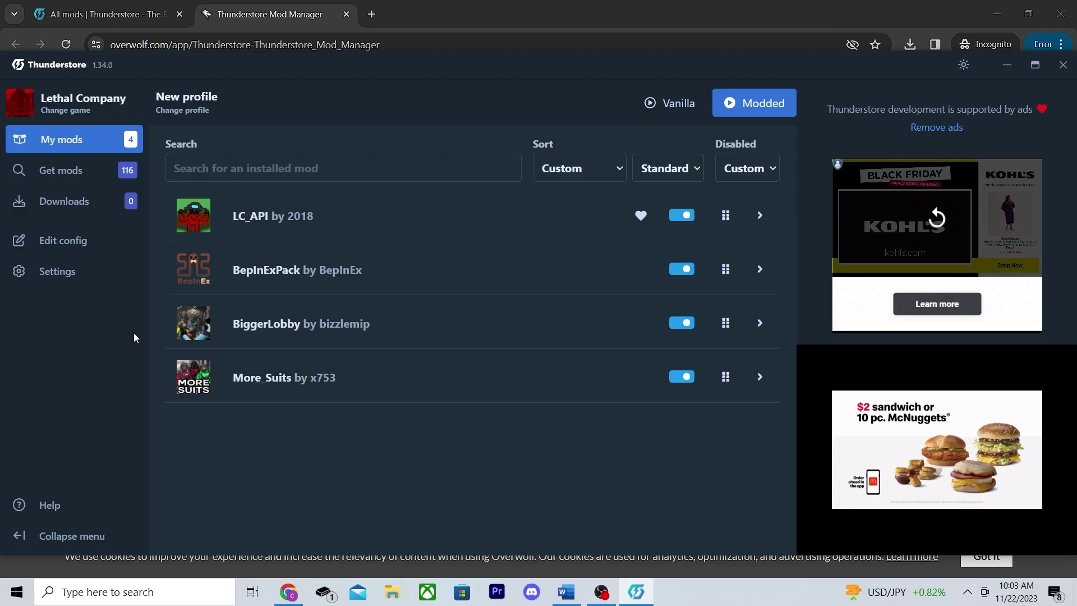